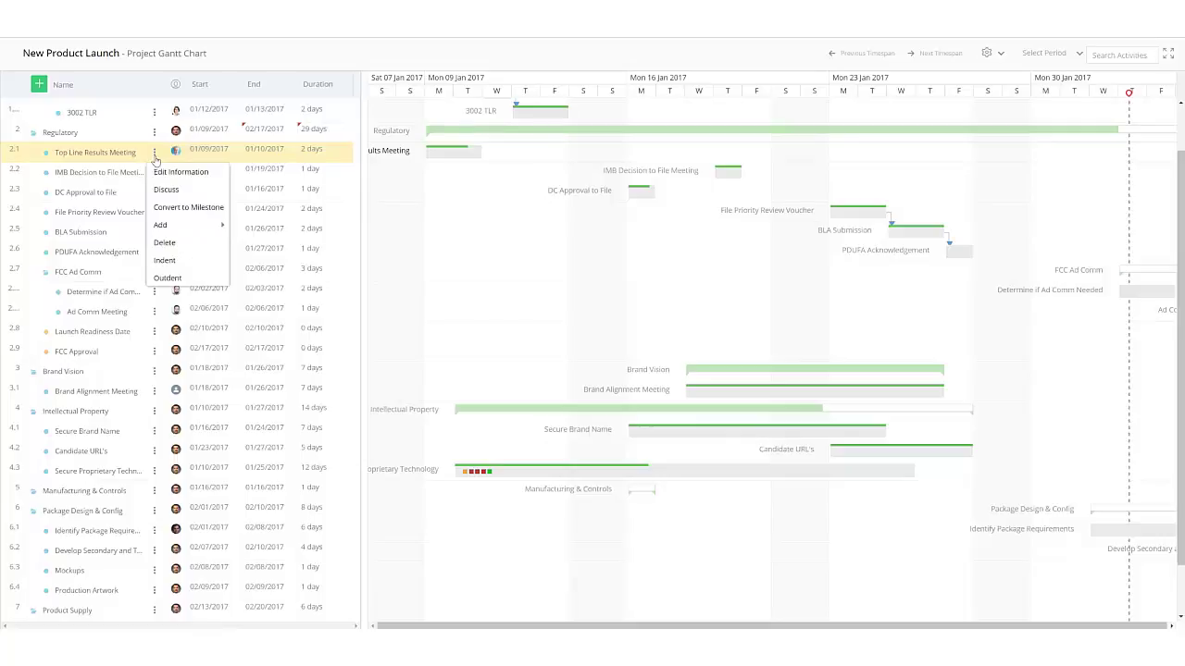
# Step: Add an activity named "New Activity Below" directly below Top Line Results Meeting
pyautogui.moveTo(185, 233)
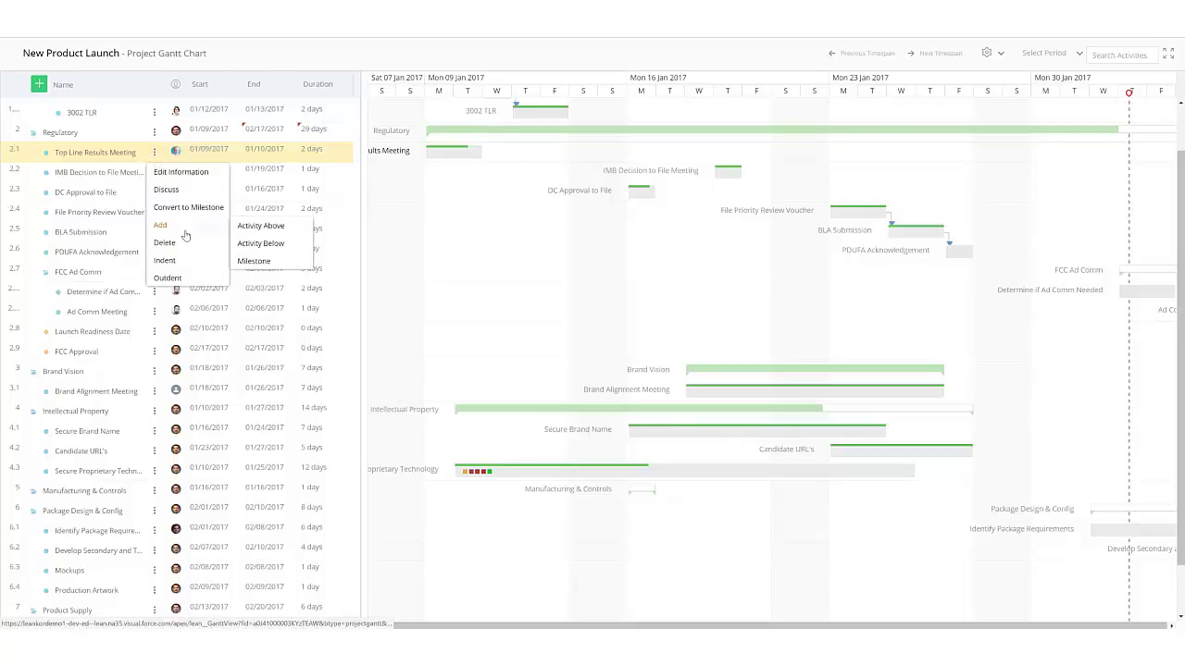
pyautogui.click(249, 245)
pyautogui.write('New Activity Below')
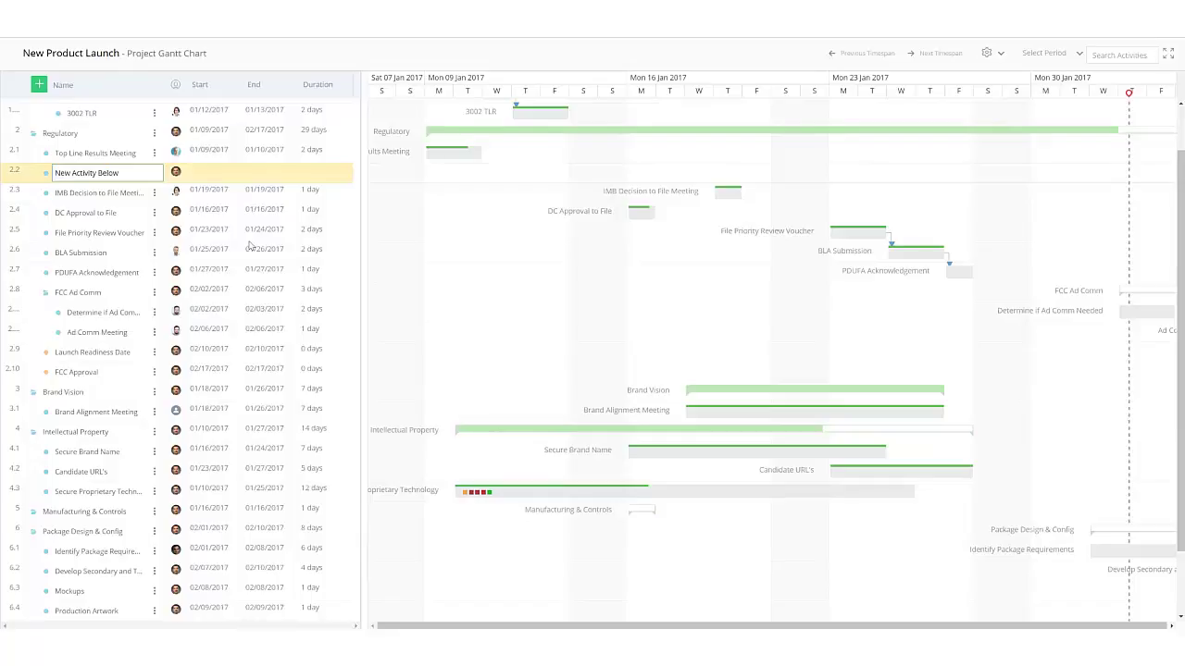
pyautogui.press('Return')
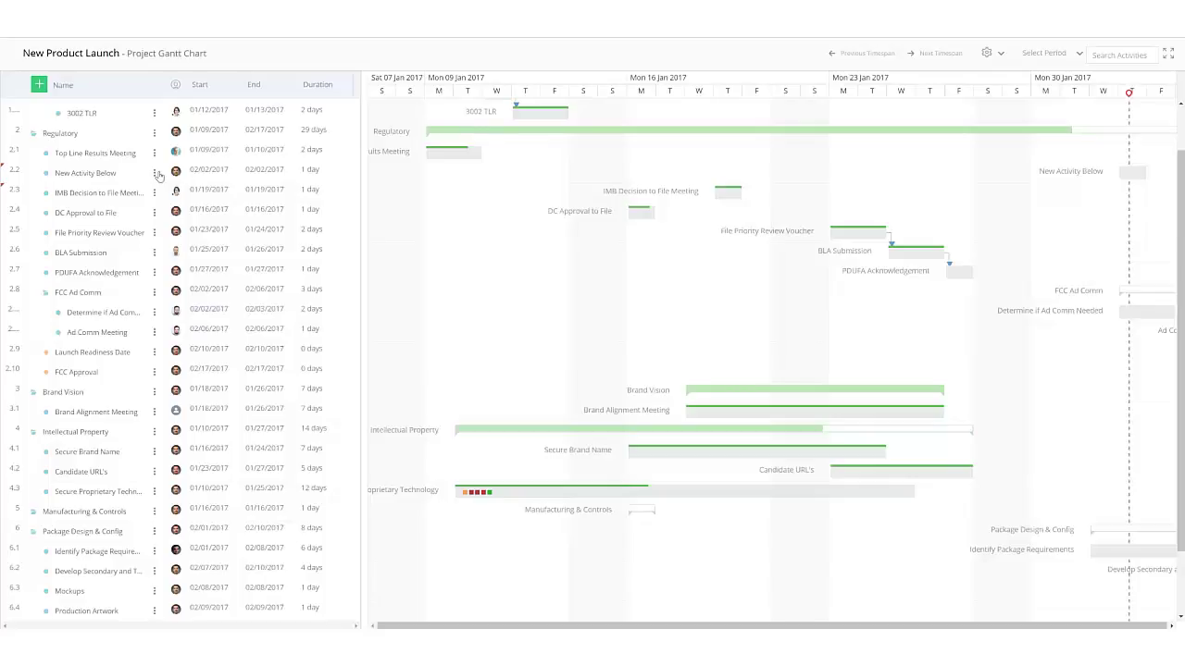
# Step: Remove the assigned resource from New Activity Below and save the activity
pyautogui.click(155, 173)
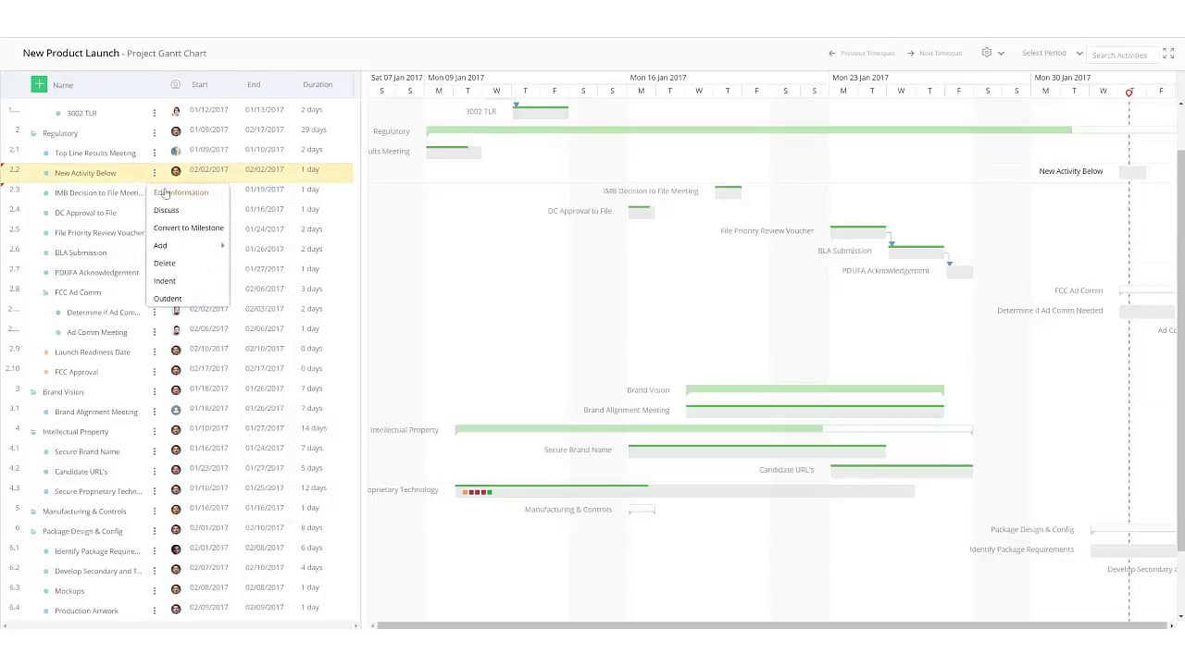
pyautogui.click(167, 195)
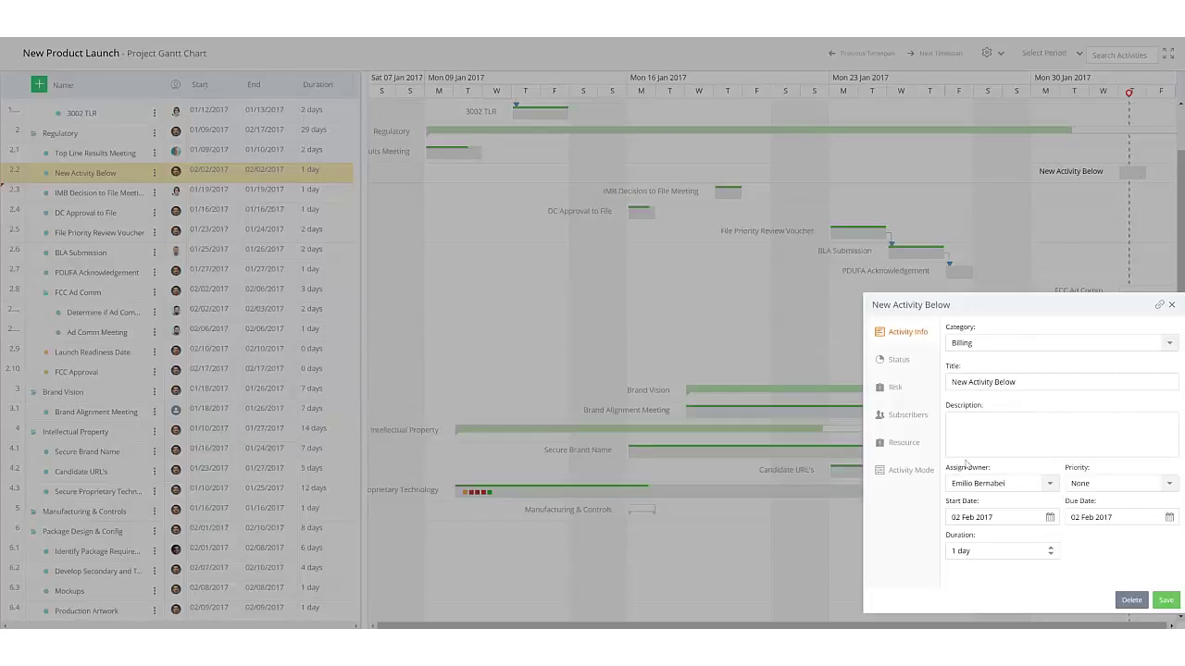
pyautogui.click(907, 444)
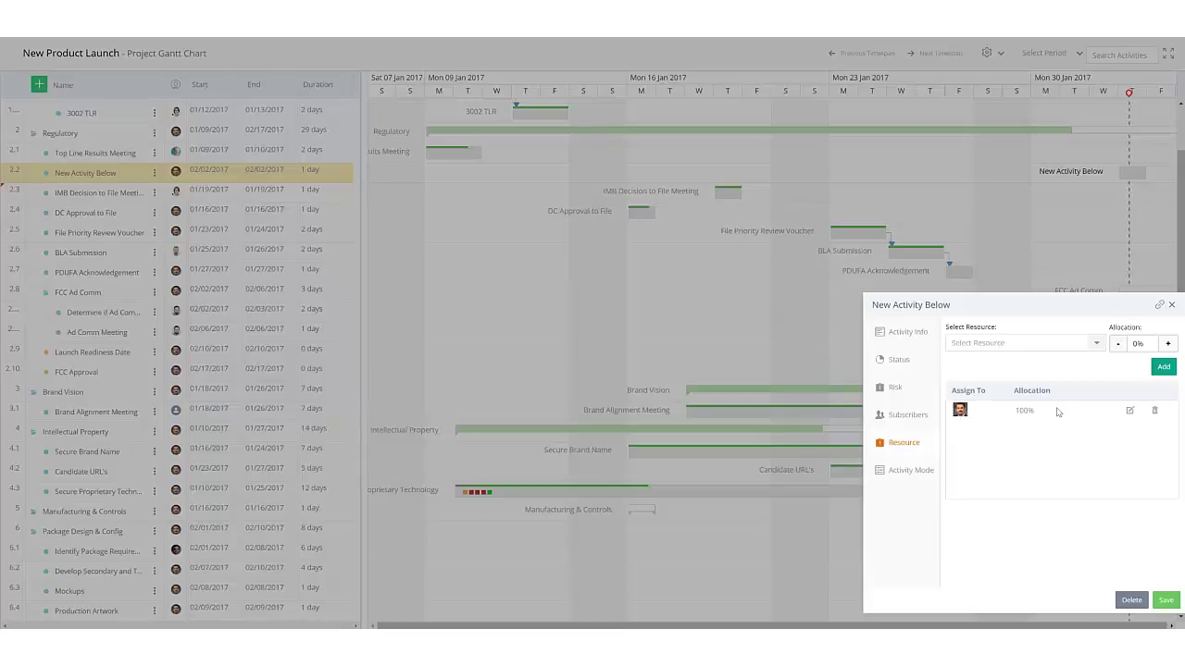
pyautogui.click(1155, 413)
pyautogui.press('Return')
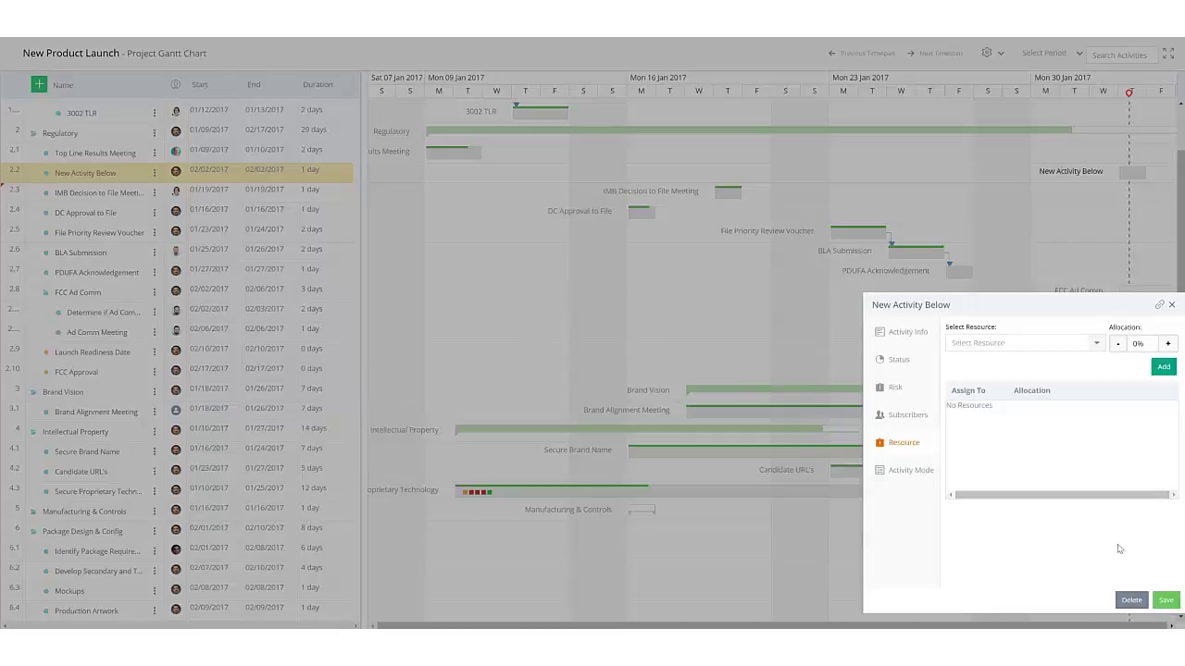
pyautogui.click(912, 343)
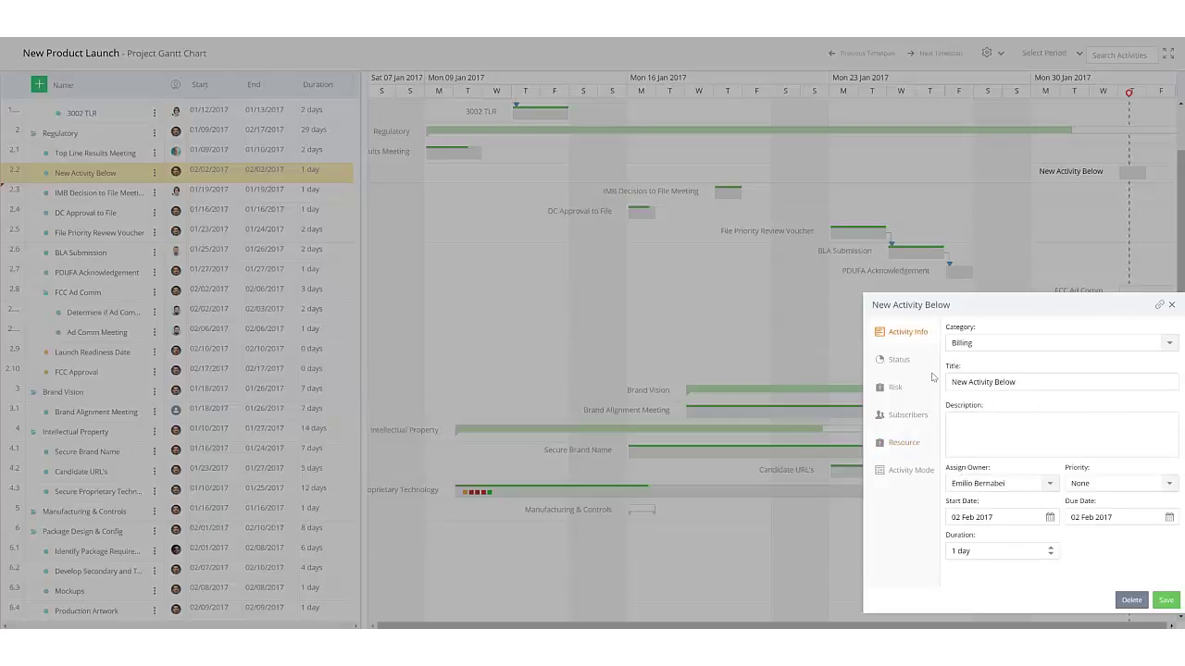
pyautogui.click(1162, 600)
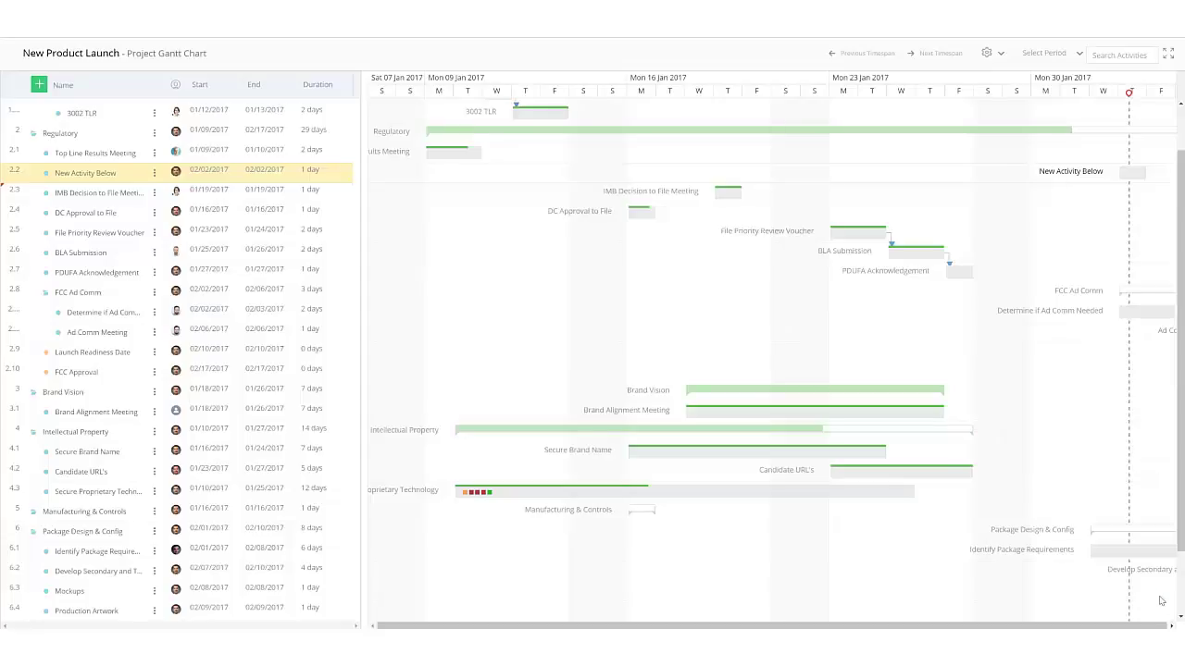
# Step: Search for a different person, add them as New Activity Below's resource at 100% allocation, save, and check the assignment
pyautogui.click(177, 175)
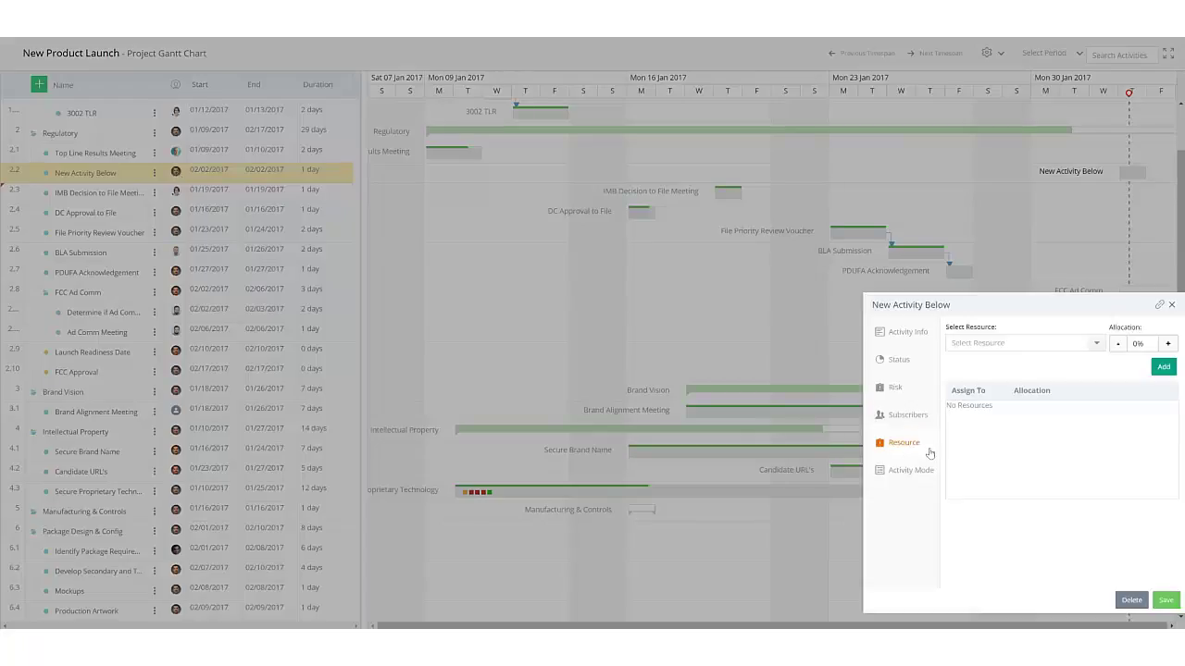
pyautogui.click(1034, 344)
pyautogui.write('andy')
pyautogui.click(1096, 344)
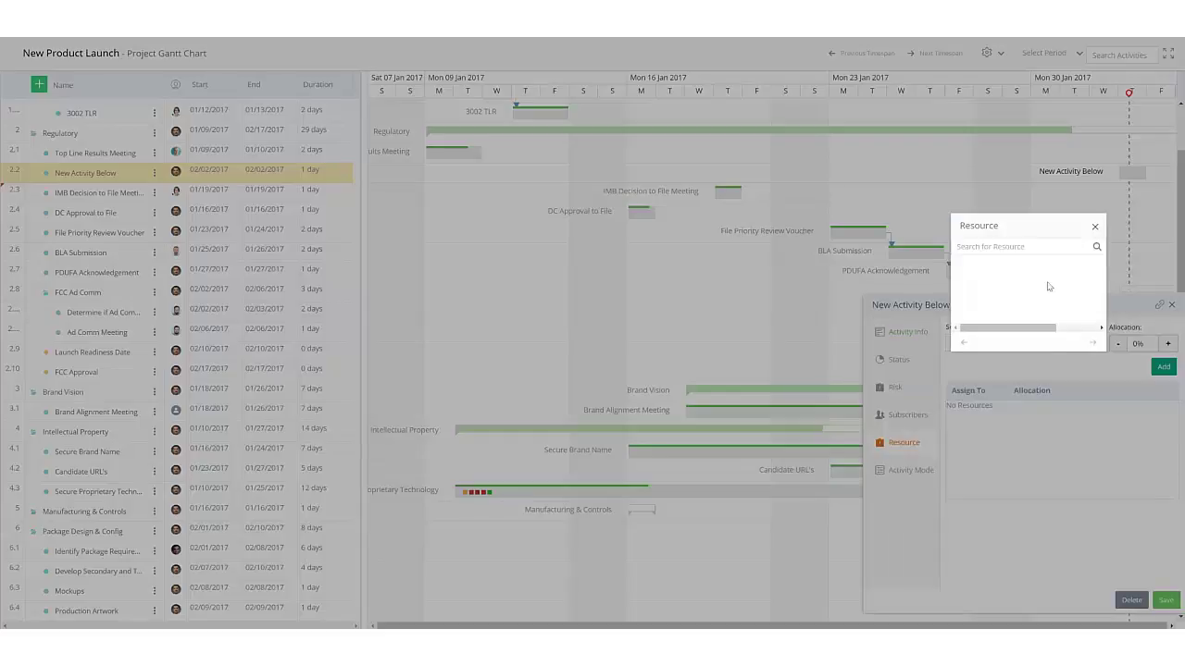
pyautogui.click(1024, 247)
pyautogui.write('and')
pyautogui.click(1097, 247)
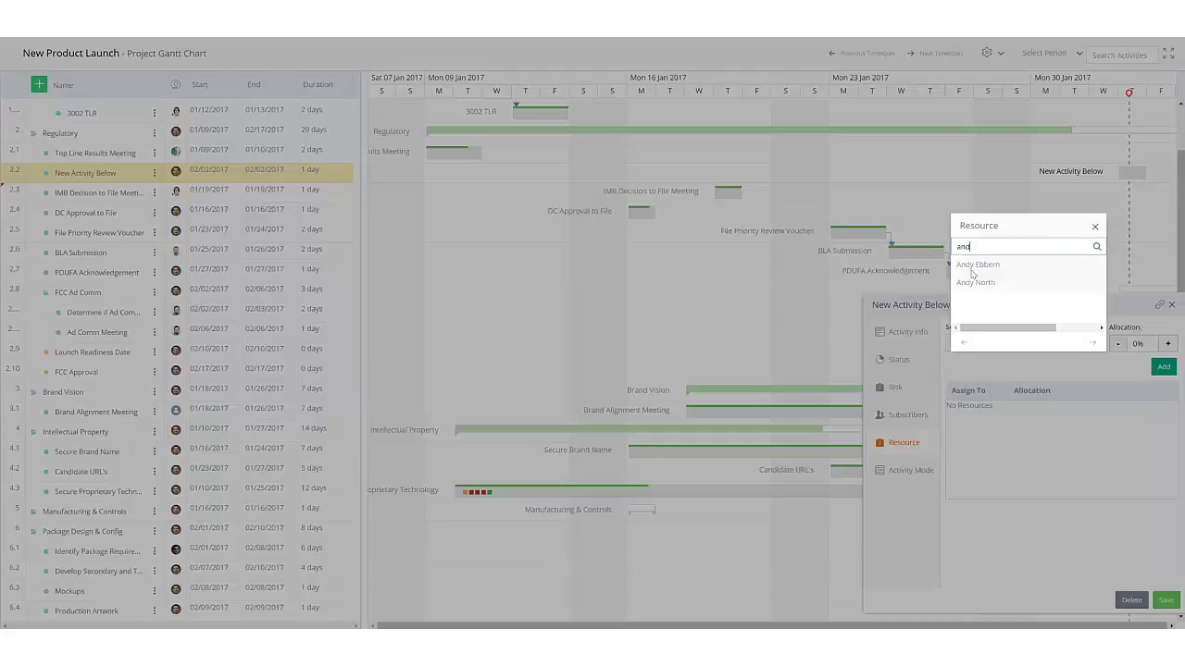
pyautogui.click(977, 284)
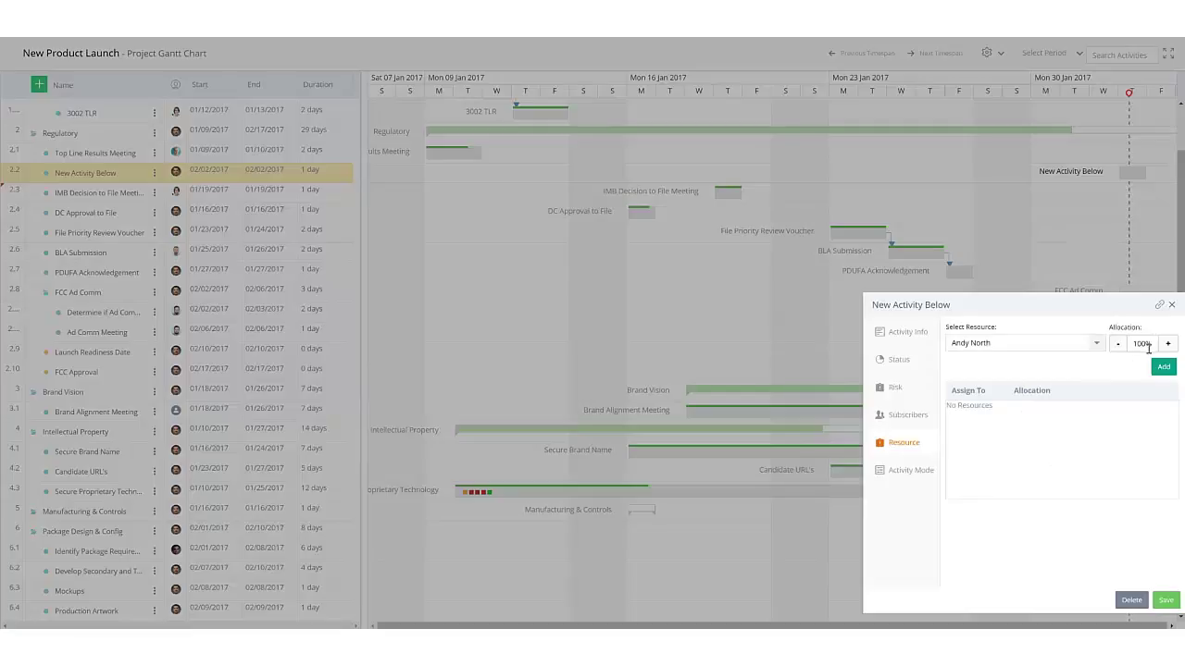
pyautogui.click(1163, 368)
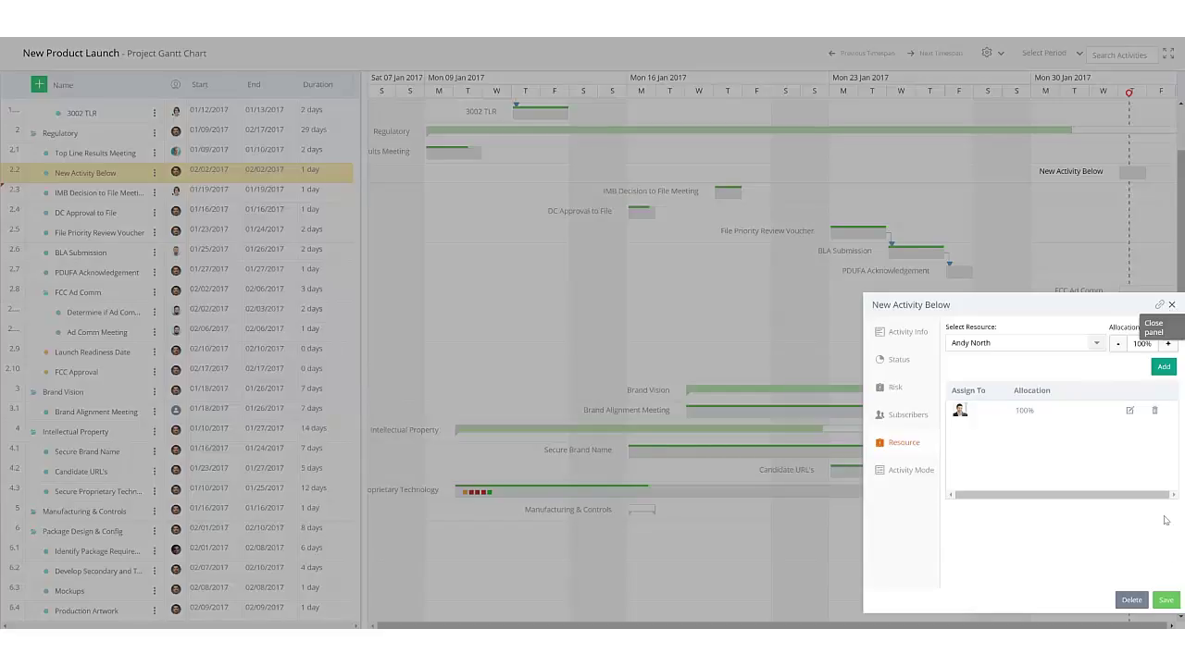
pyautogui.click(1159, 598)
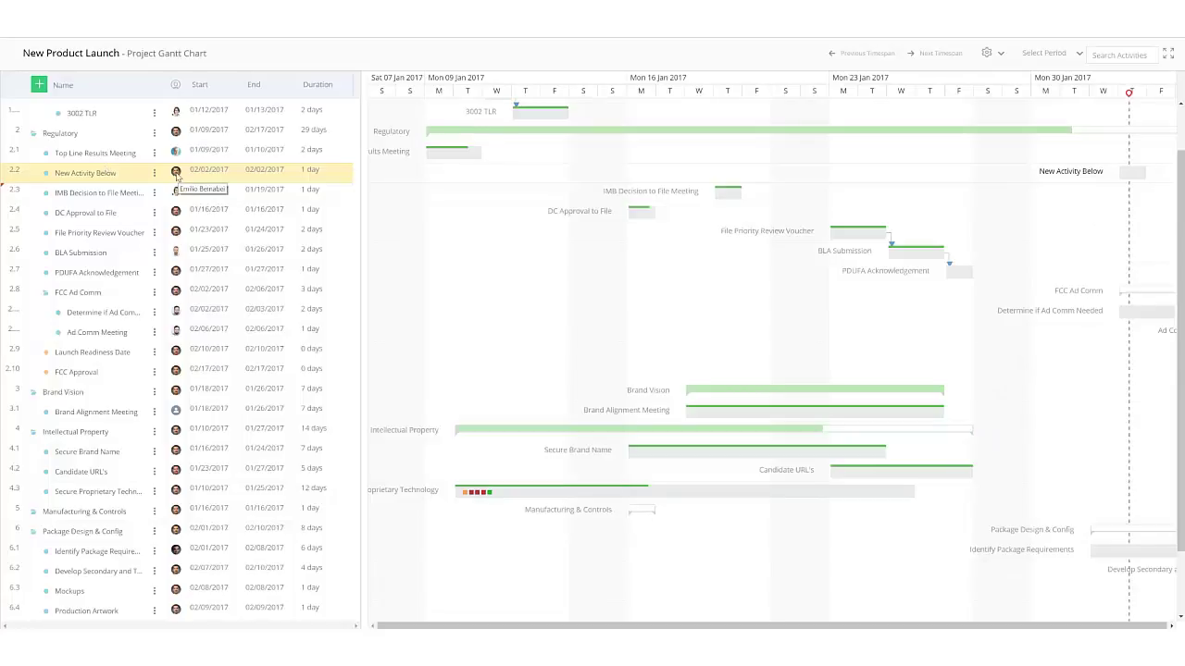
pyautogui.click(176, 174)
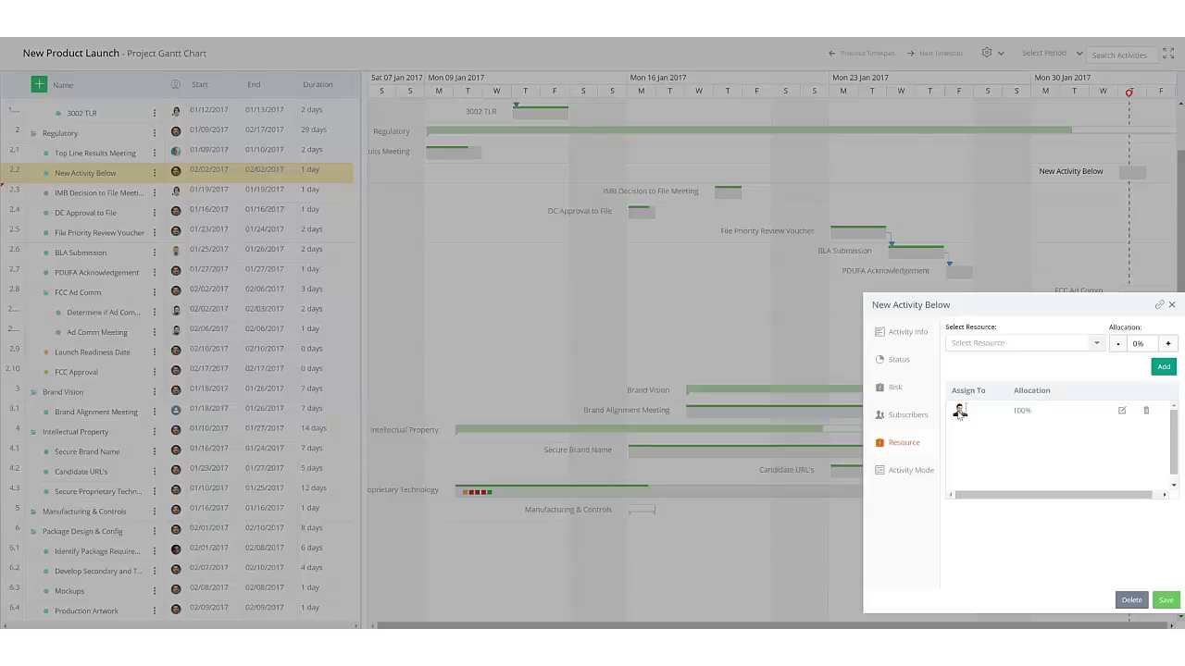
pyautogui.click(1171, 306)
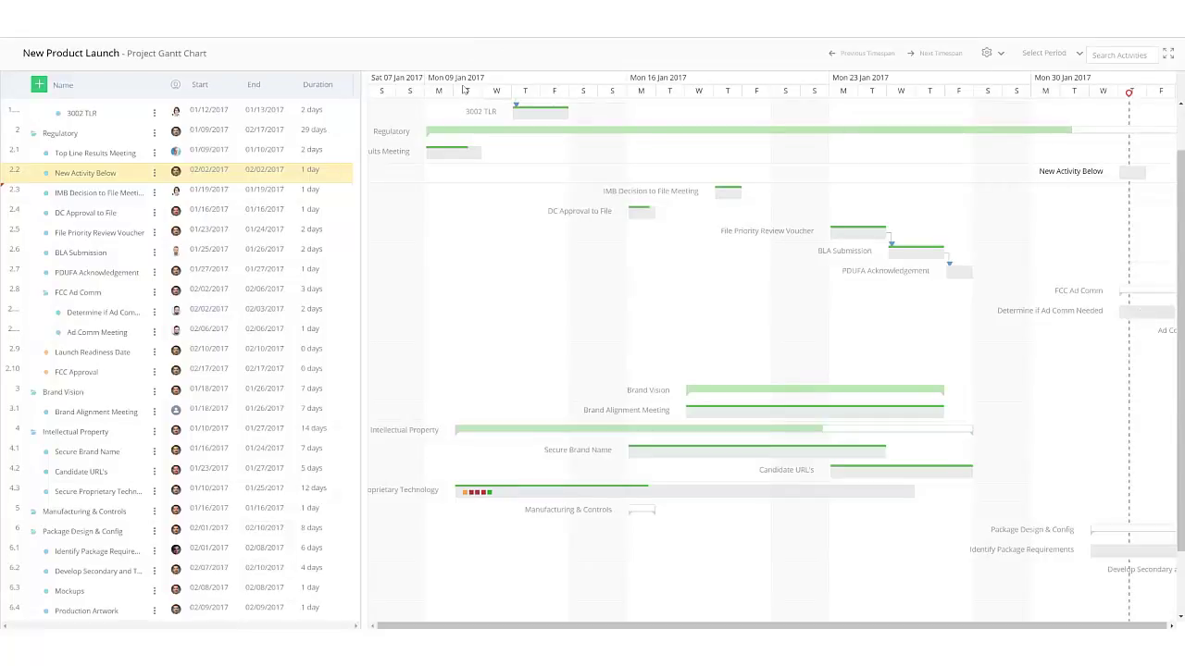
# Step: Set the allocation of New Activity Below's assigned resource to 50%
pyautogui.click(154, 173)
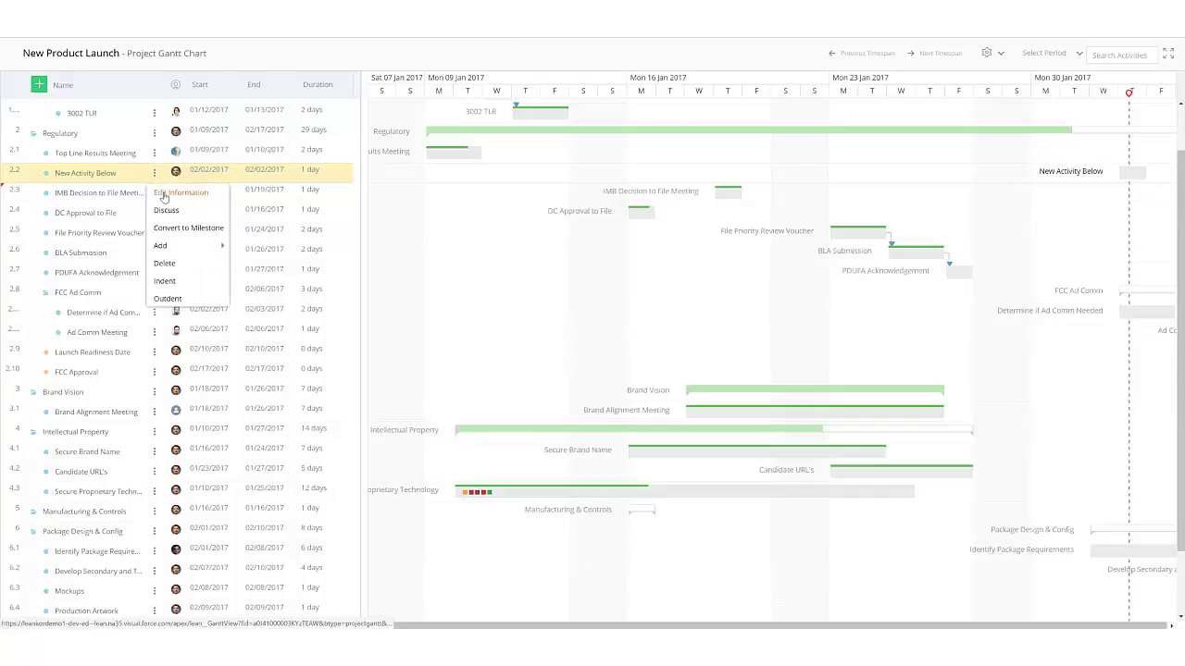
pyautogui.click(162, 194)
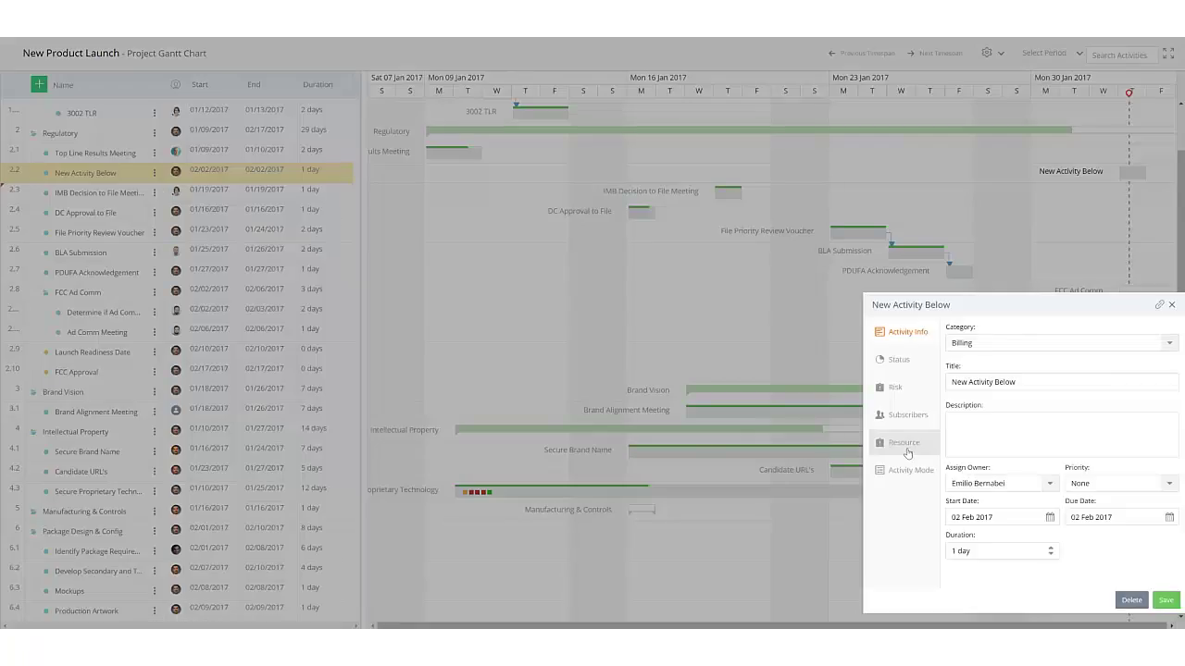
pyautogui.click(905, 444)
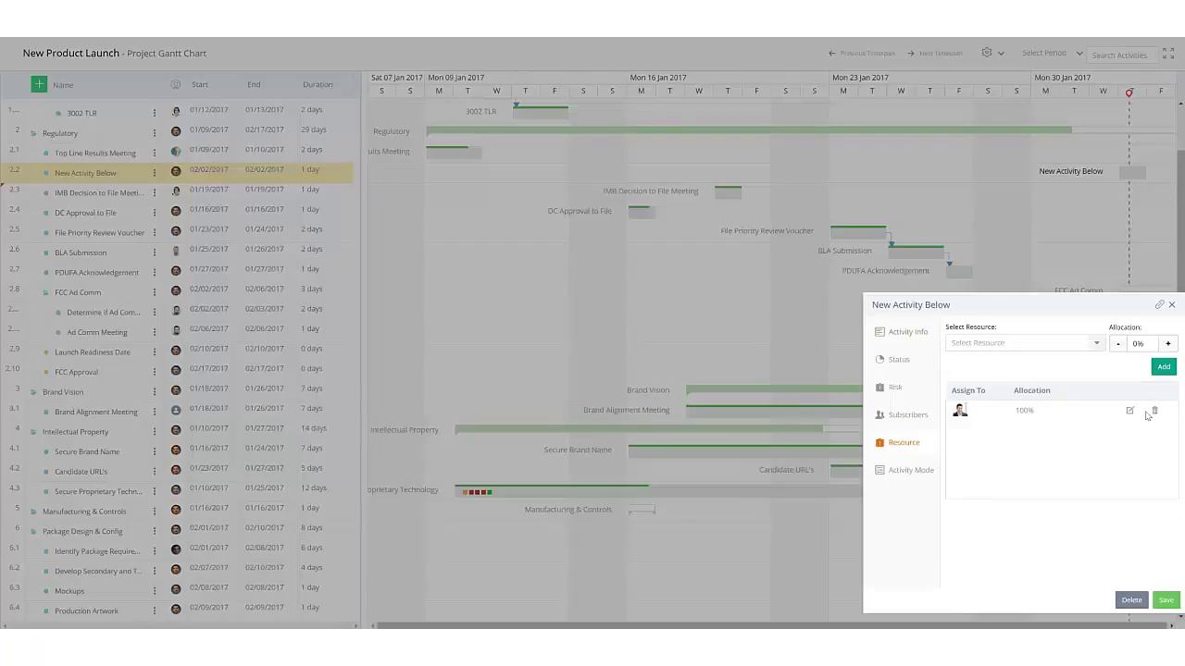
pyautogui.click(1128, 414)
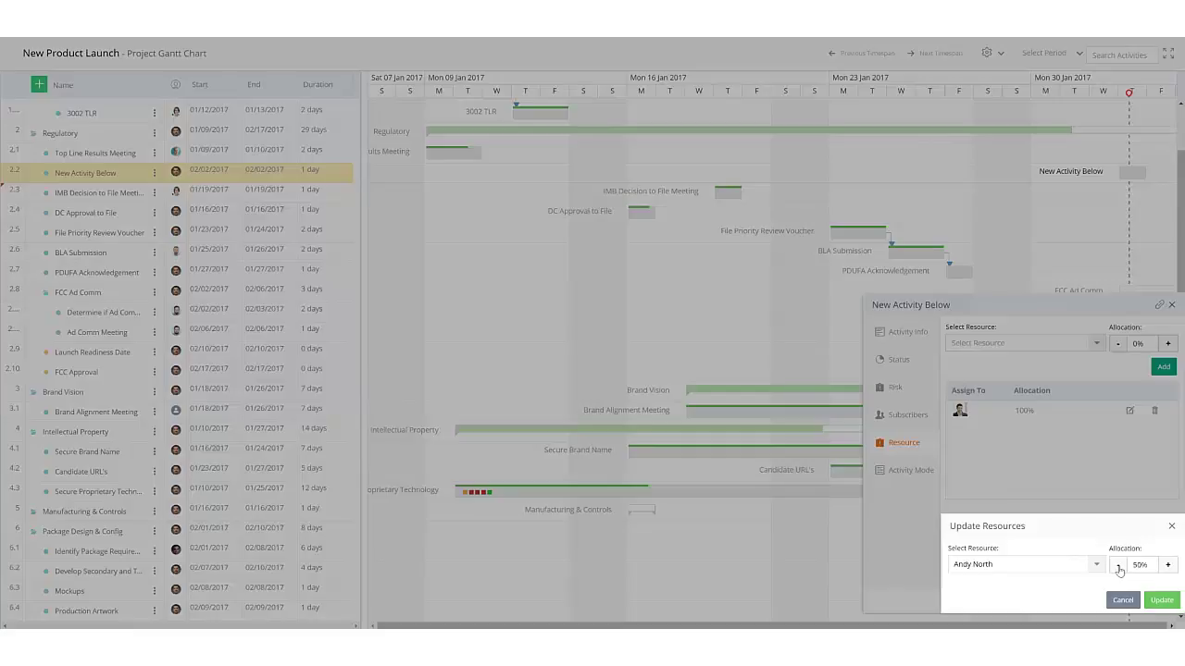
pyautogui.click(1161, 600)
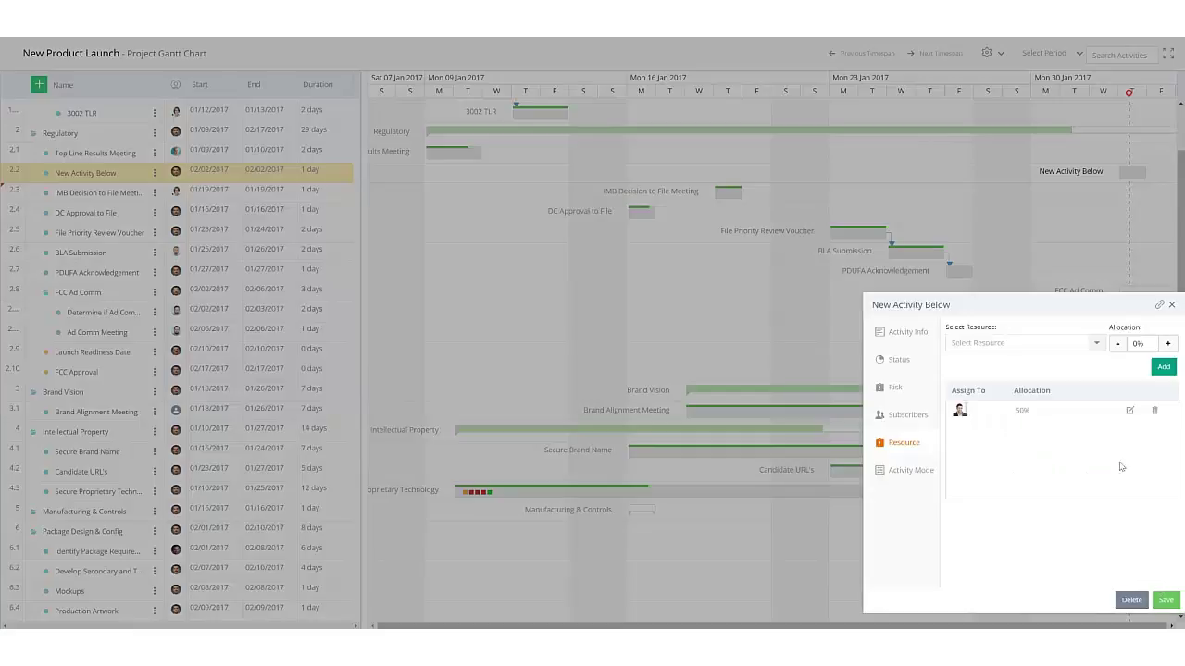
# Step: Add the activity's owner as a second resource with a 10% allocation
pyautogui.click(1065, 346)
pyautogui.click(1094, 347)
pyautogui.click(1002, 248)
pyautogui.write('em')
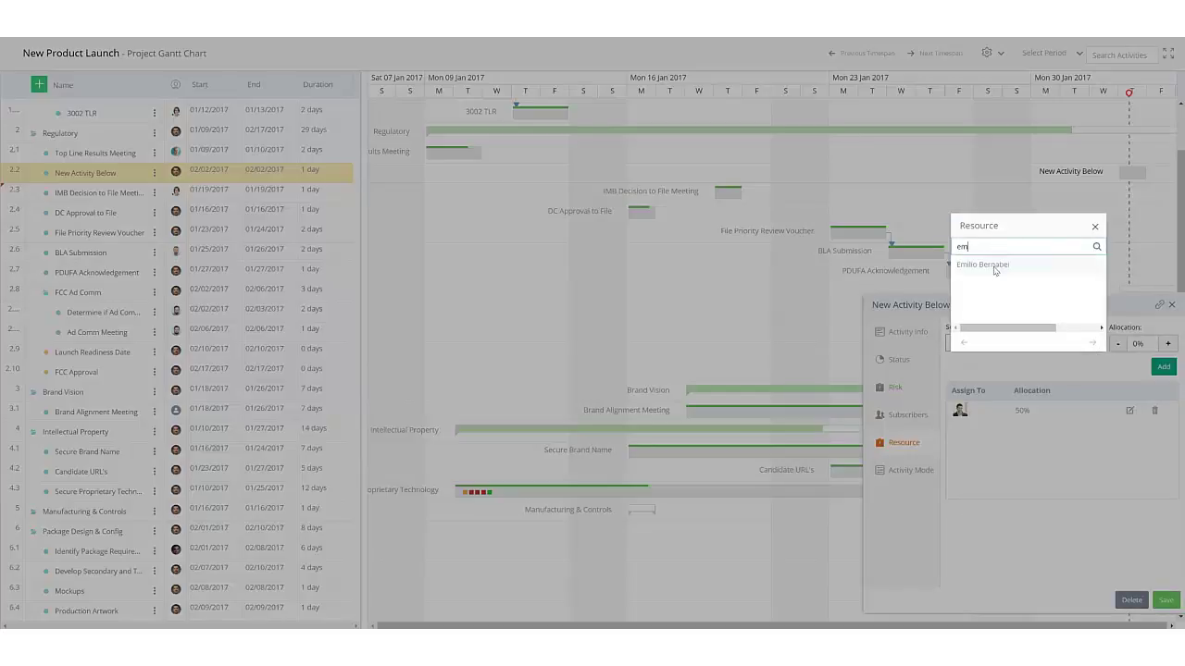
pyautogui.click(991, 265)
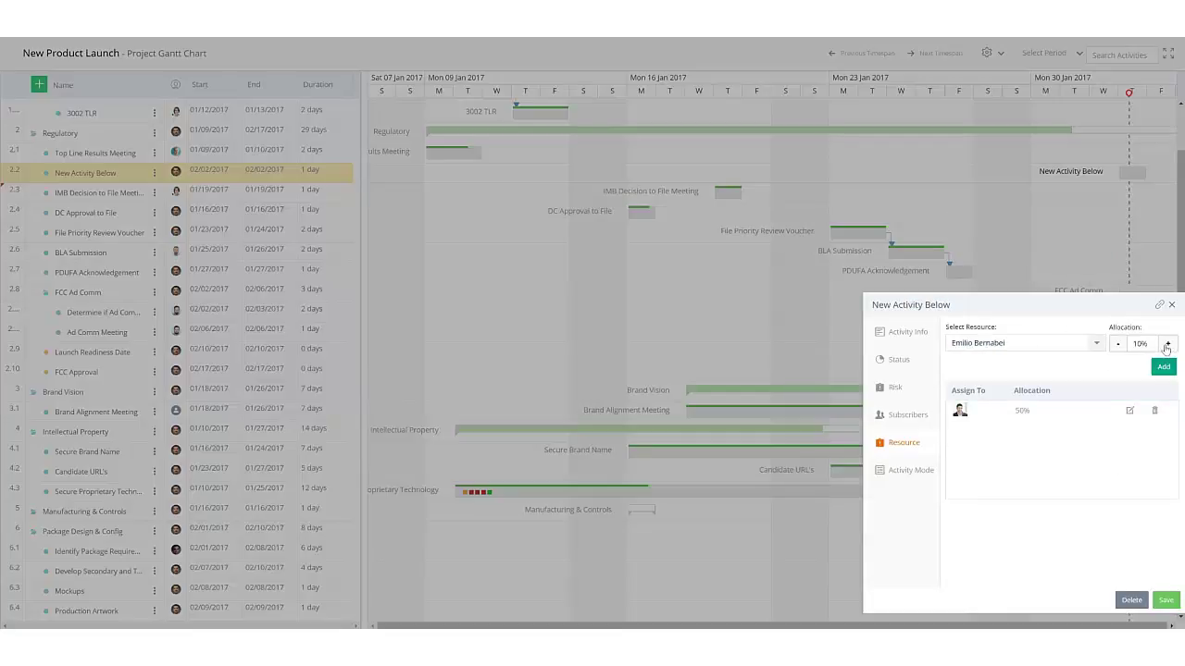
pyautogui.click(1163, 367)
pyautogui.click(815, 444)
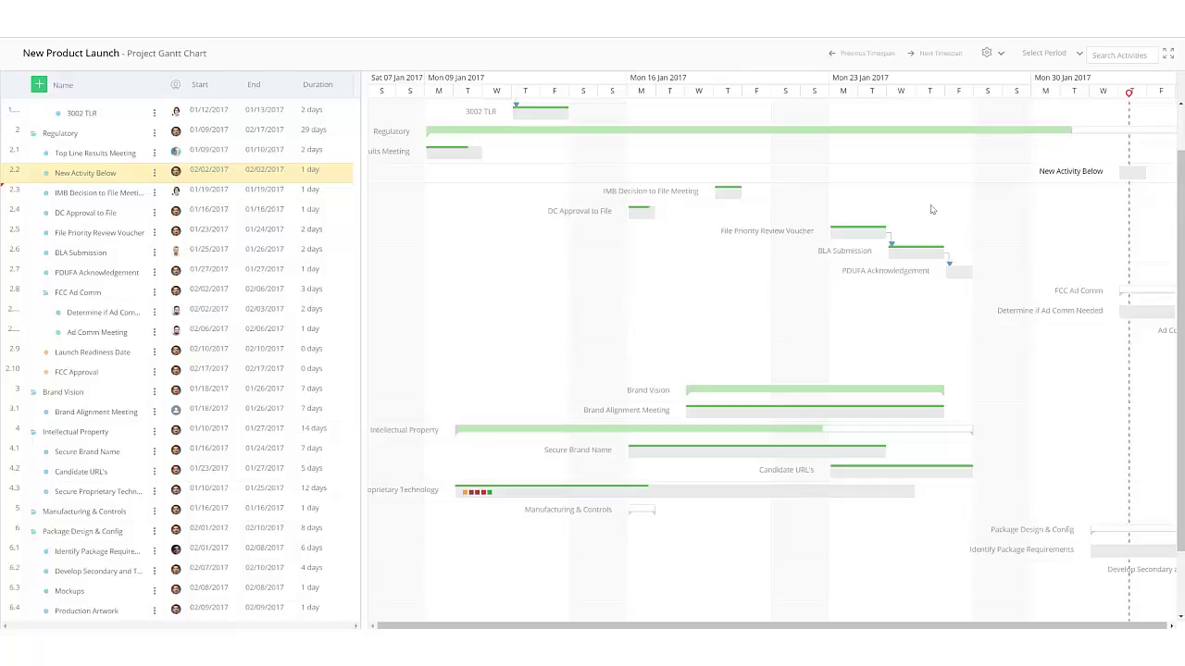
# Step: Review the resources and allocations assigned to New Activity Below from its grid row
pyautogui.moveTo(1126, 173)
pyautogui.click(177, 174)
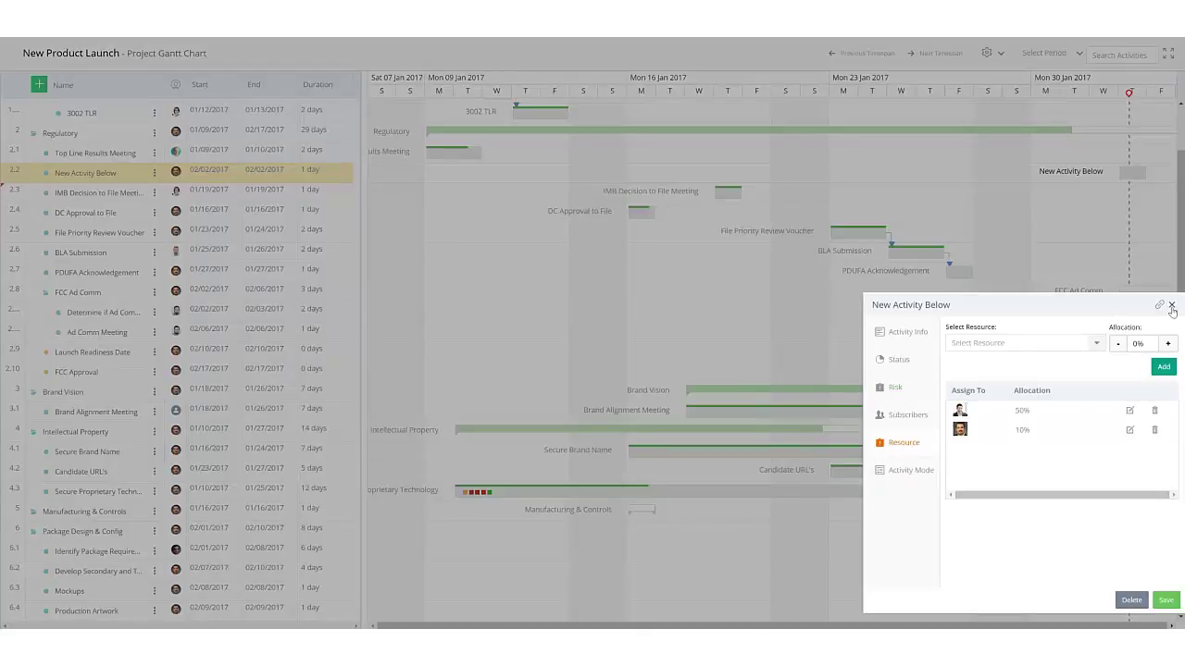
pyautogui.click(1174, 306)
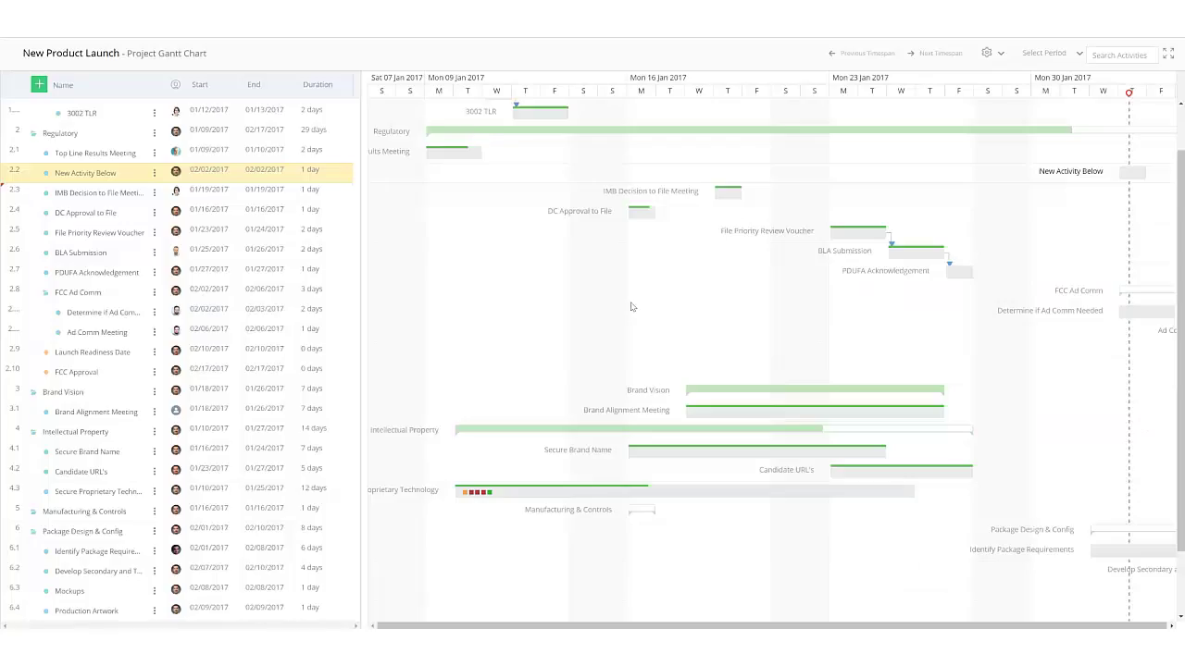
pyautogui.click(176, 173)
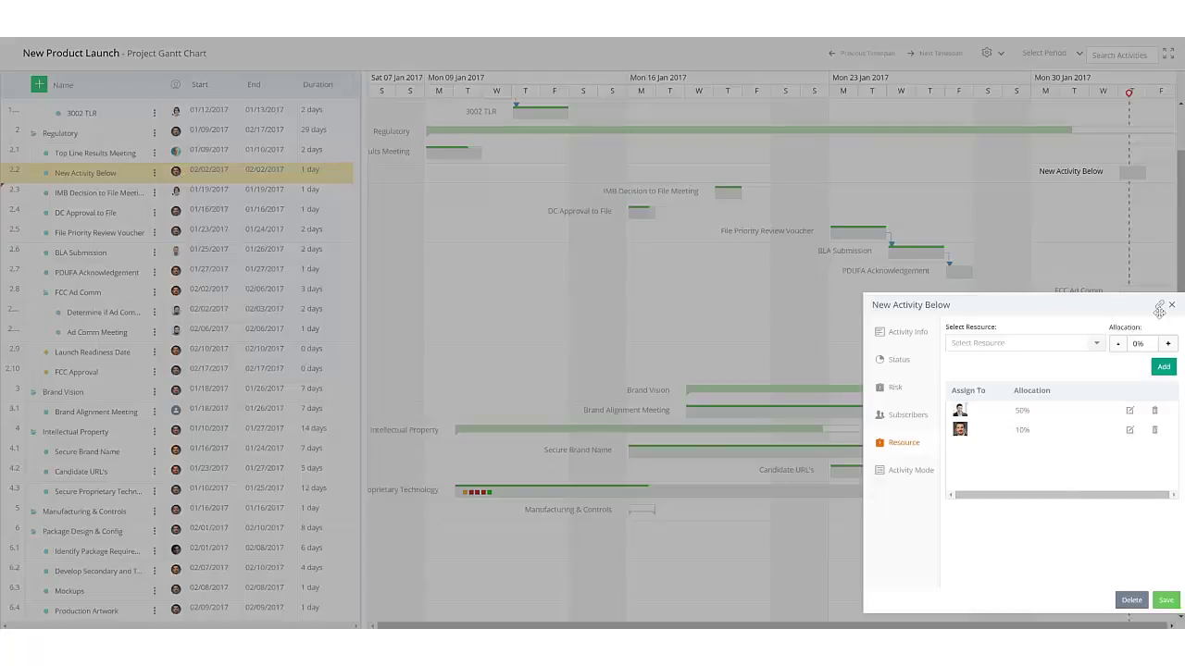
pyautogui.click(1172, 306)
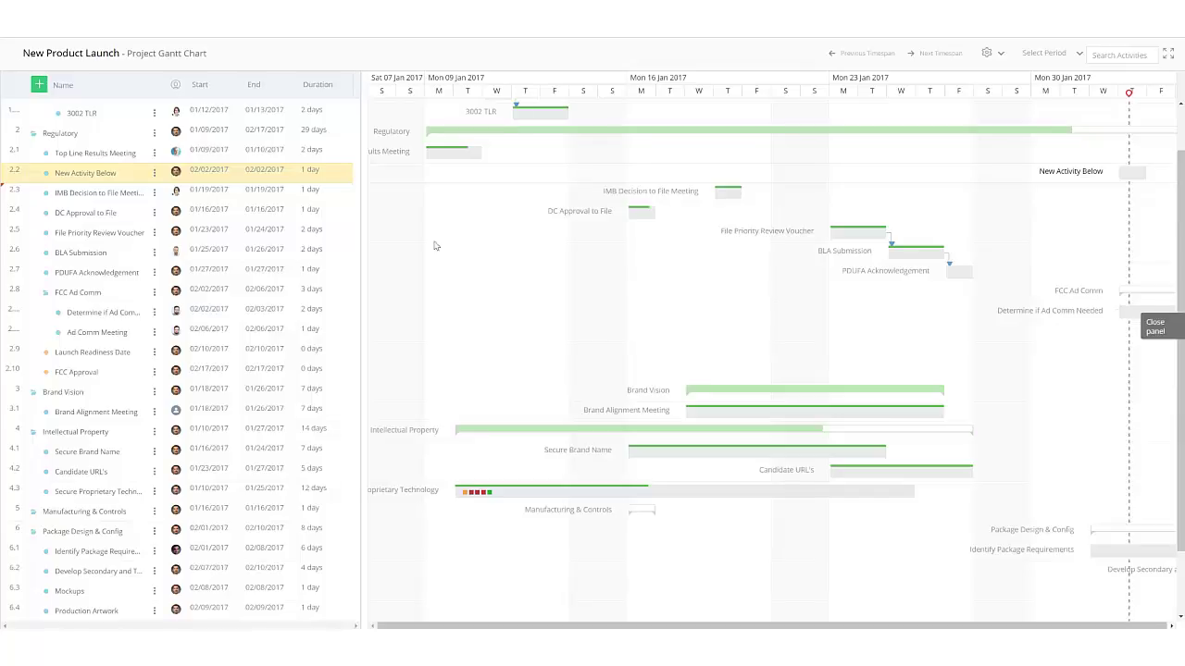
# Step: Examine New Activity Below's resources and the available scheduling modes in its details, leaving the settings as they are
pyautogui.click(154, 176)
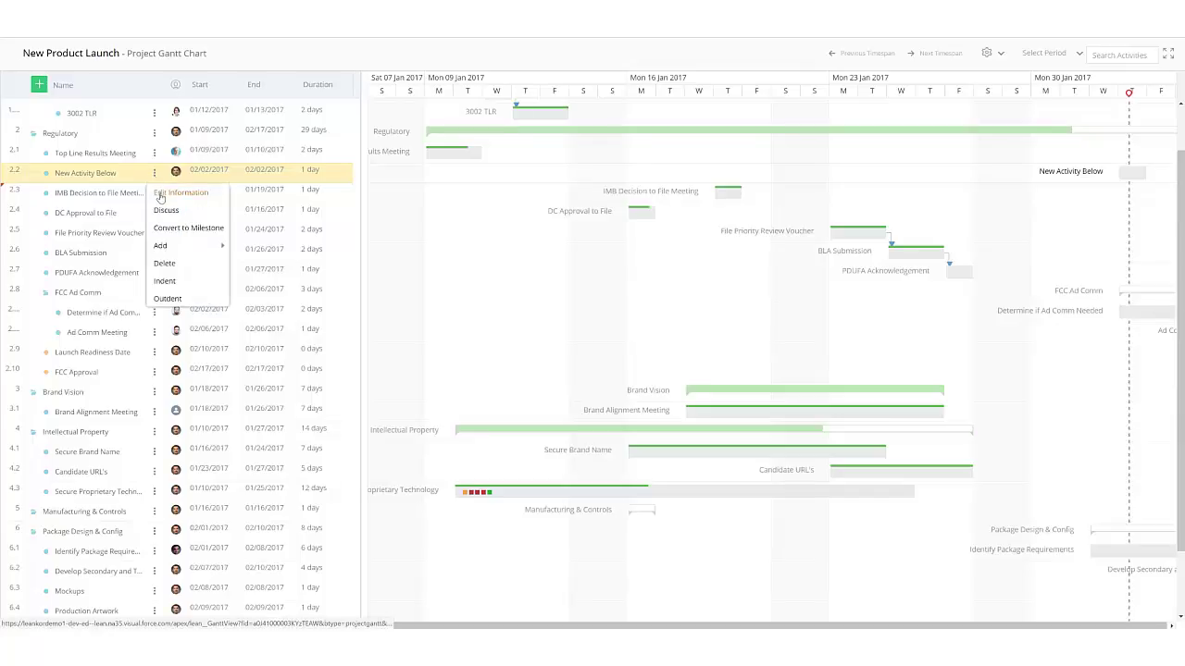
pyautogui.click(163, 194)
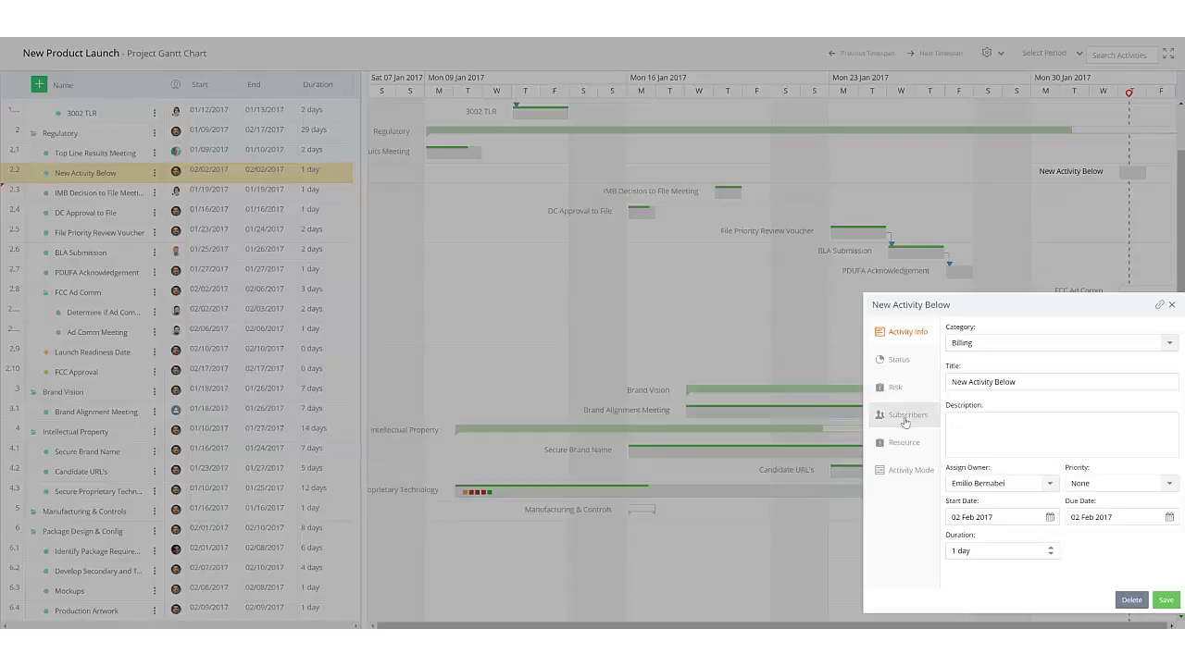
pyautogui.click(904, 446)
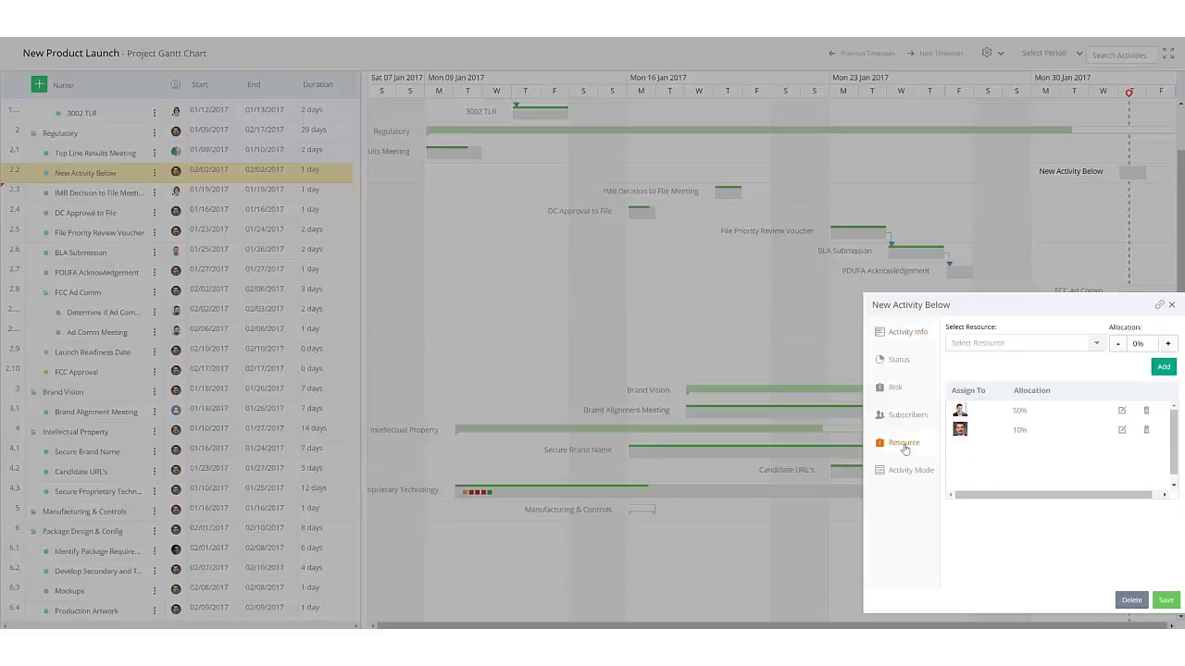
pyautogui.click(895, 471)
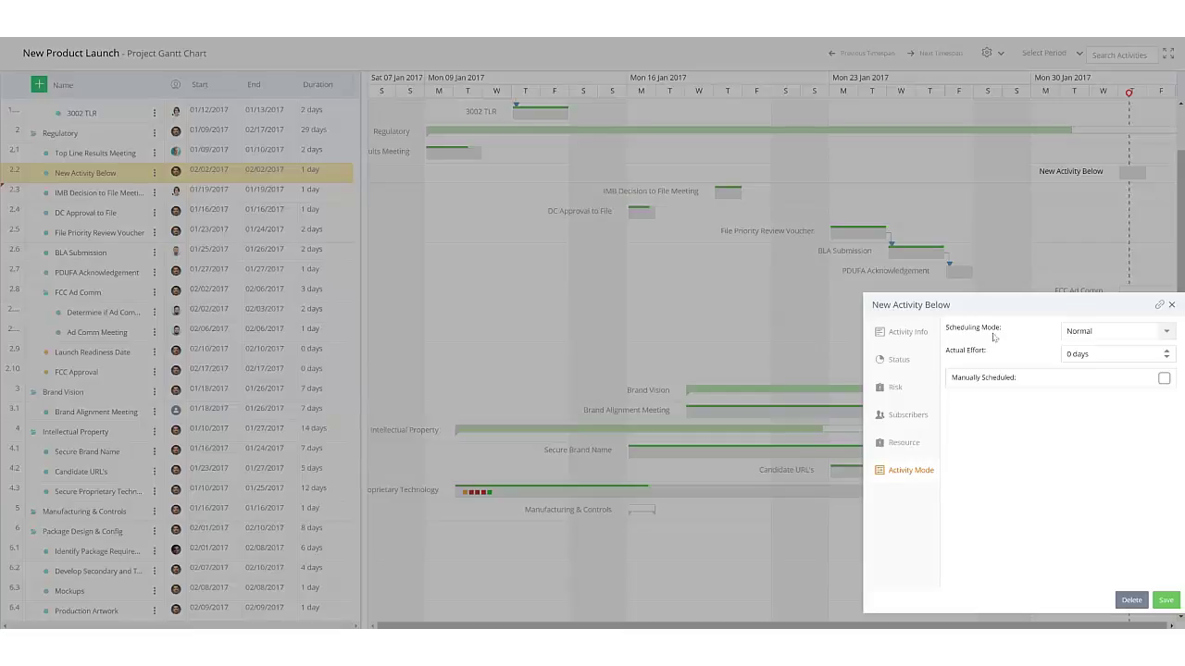
pyautogui.click(1164, 333)
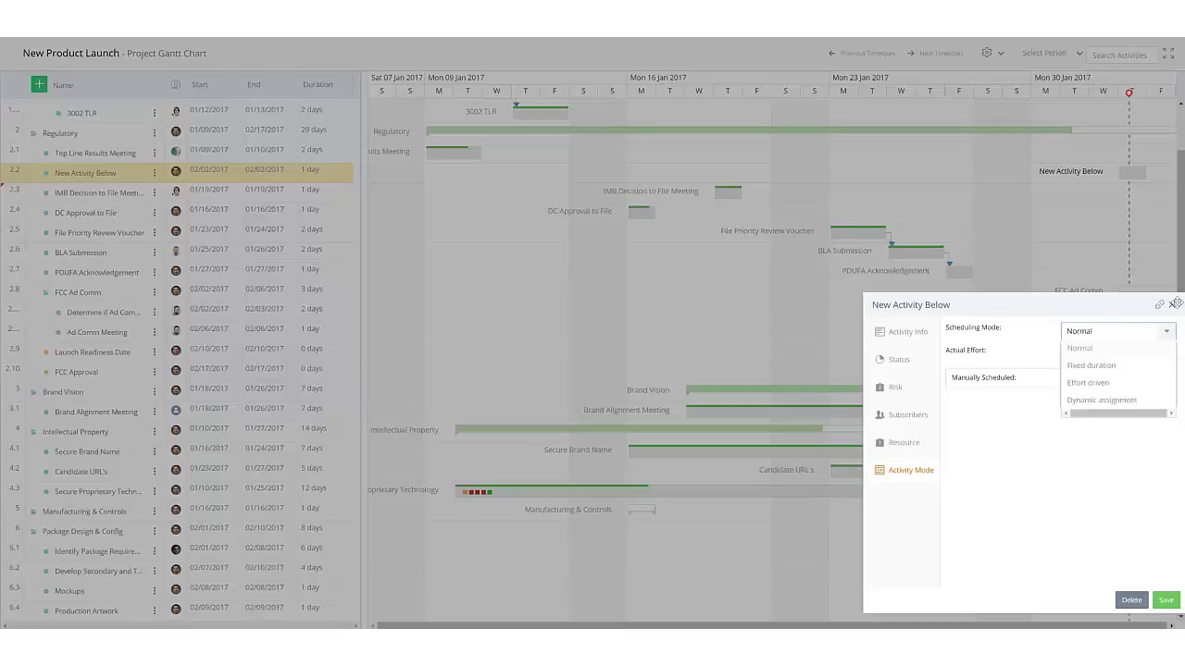
pyautogui.click(1173, 305)
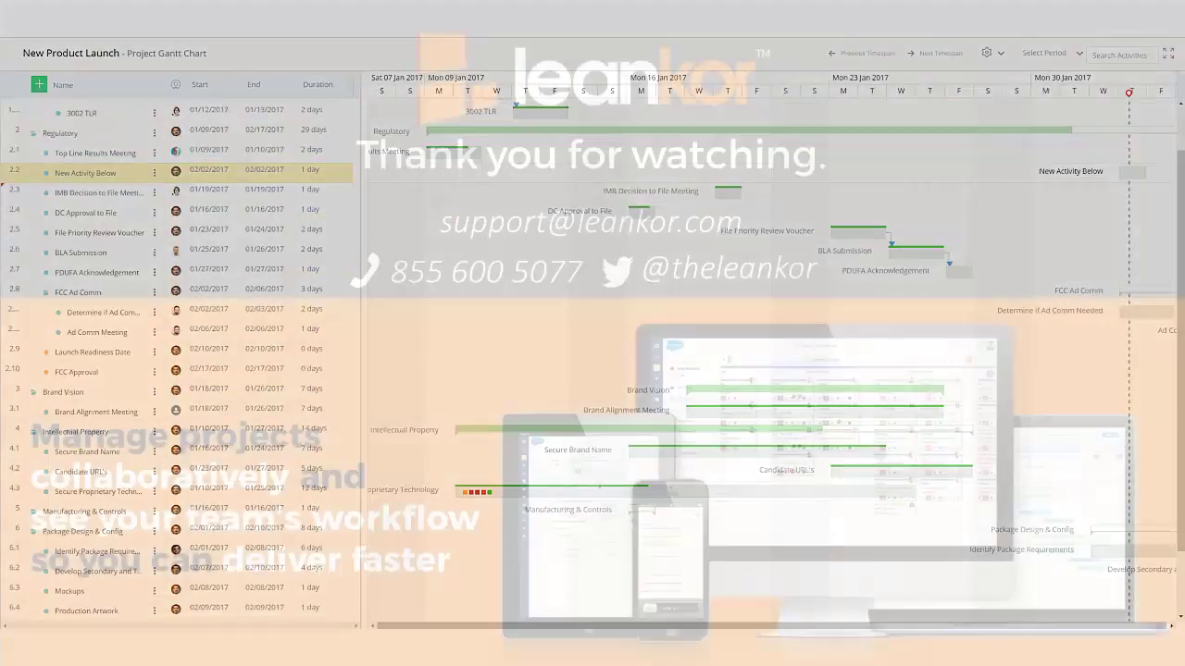